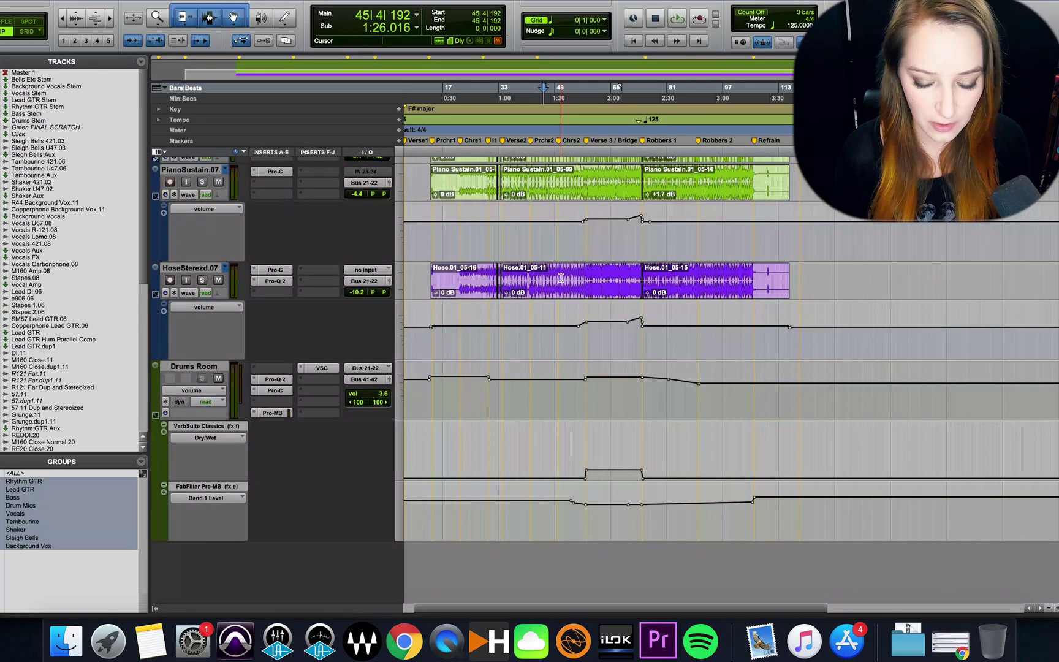
- Solo all the grouped drum mic tracks in the mixer
{"action": "key", "text": "super+equal"}
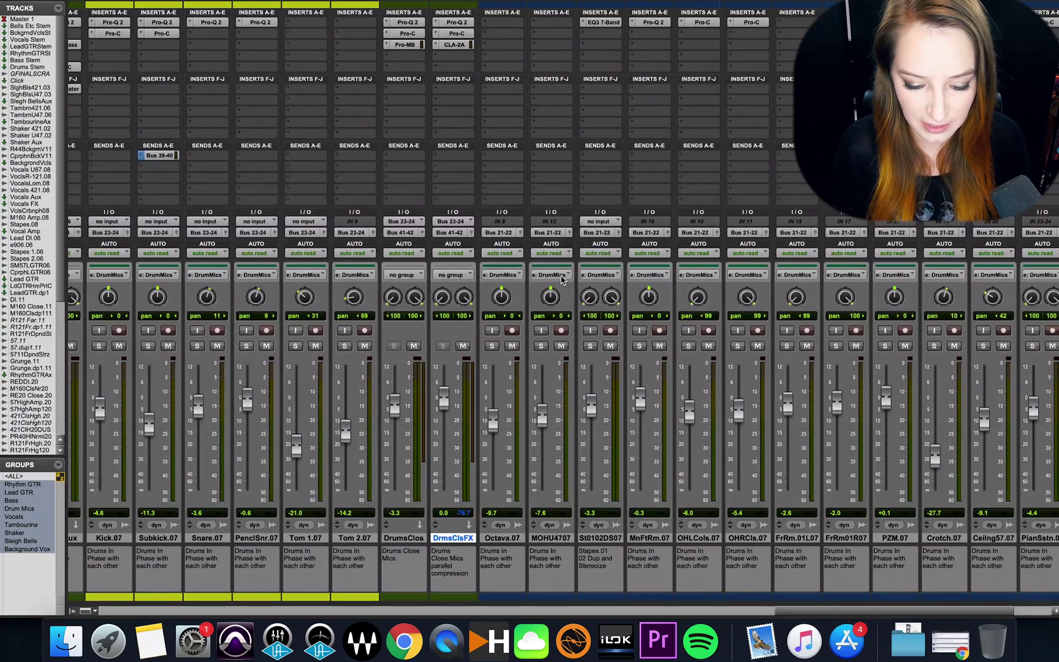
{"action": "scroll", "coordinate": [561, 280], "scroll_direction": "right", "scroll_amount": 3}
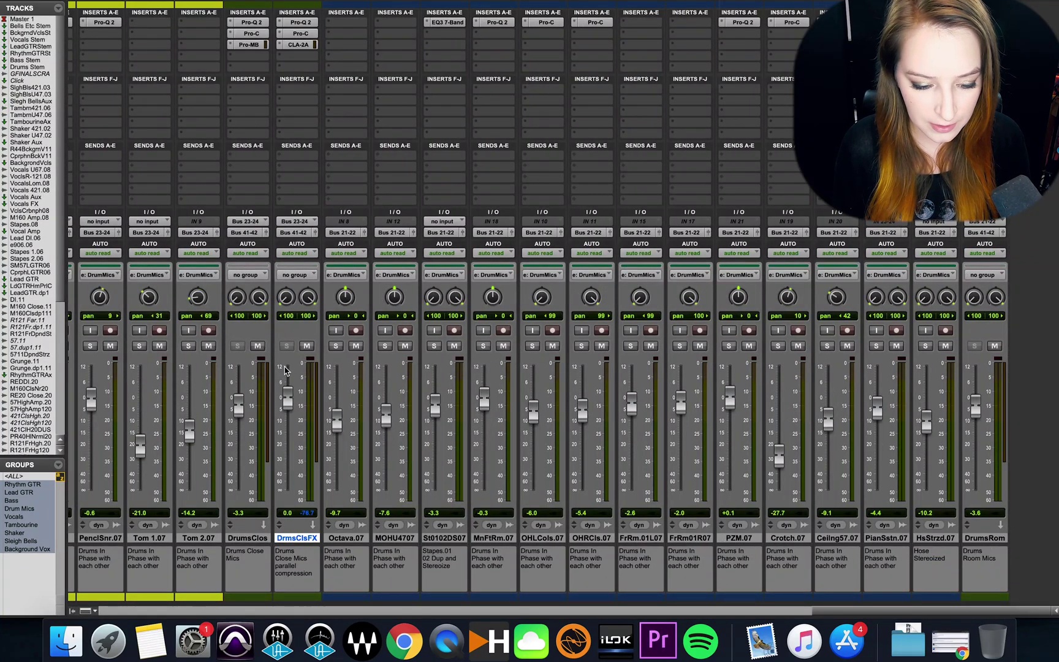
{"action": "scroll", "coordinate": [285, 370], "scroll_direction": "left", "scroll_amount": 7}
{"action": "scroll", "coordinate": [284, 374], "scroll_direction": "left", "scroll_amount": 2}
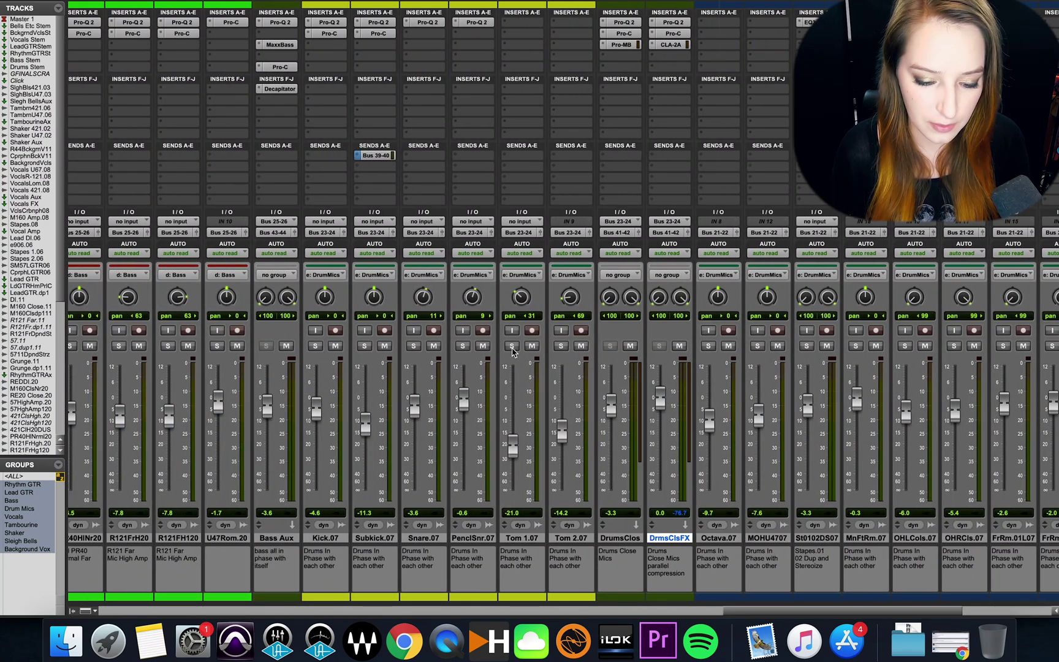
{"action": "left_click", "coordinate": [512, 347]}
{"action": "scroll", "coordinate": [614, 364], "scroll_direction": "right", "scroll_amount": 7}
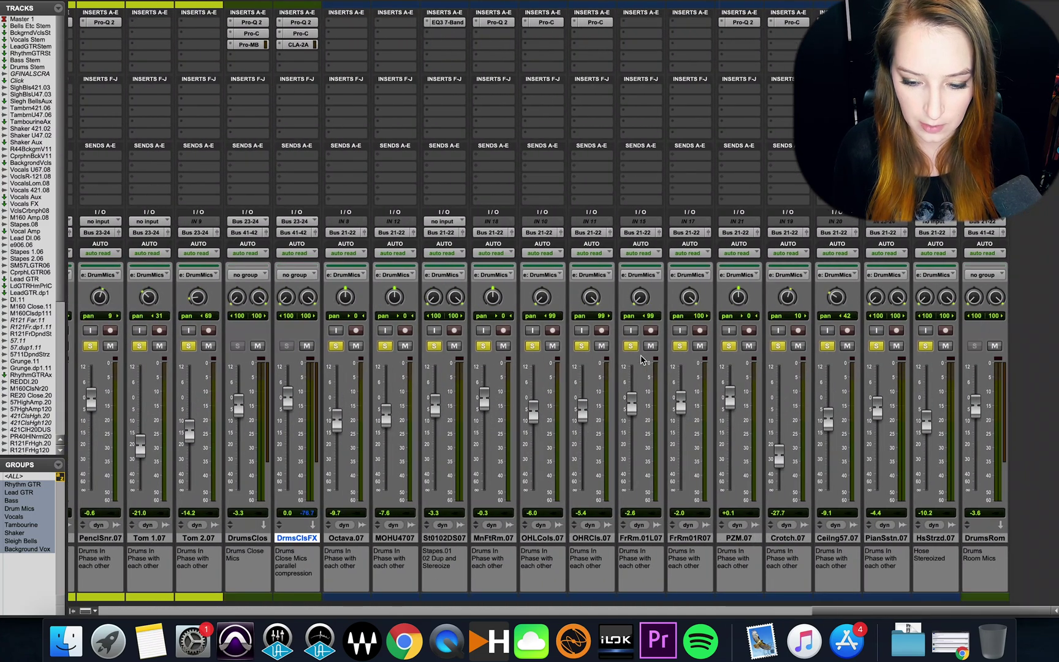
{"action": "scroll", "coordinate": [632, 361], "scroll_direction": "left", "scroll_amount": 7}
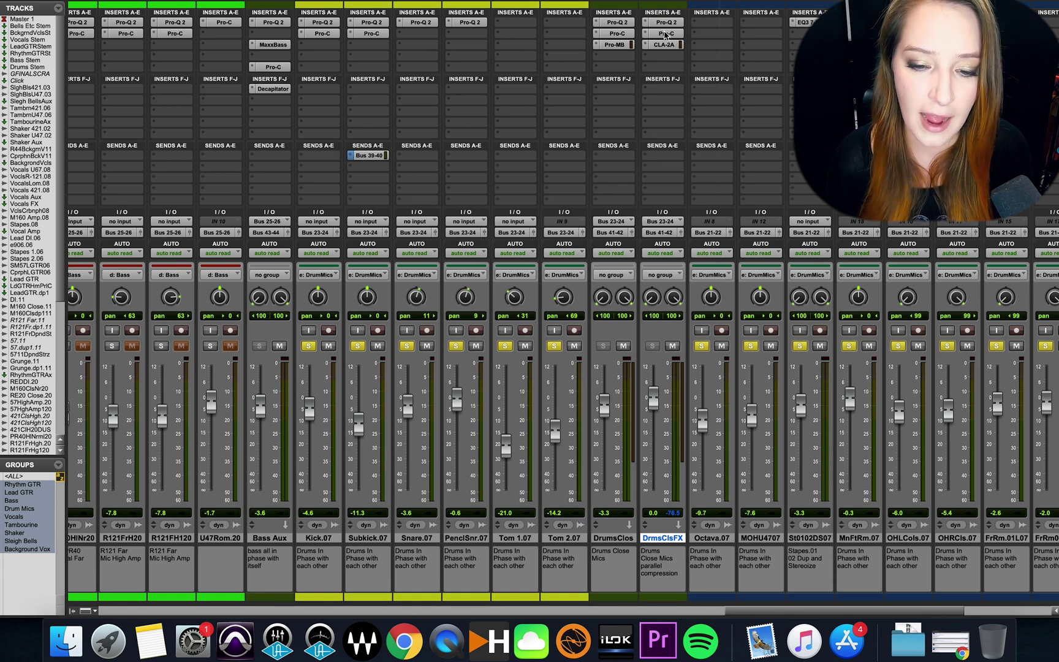
- Inspect the Pro-C and CLA-2A compressor settings on the Drums Close FX track, then close the plug-in window and keep that track selected
{"action": "left_click", "coordinate": [666, 33]}
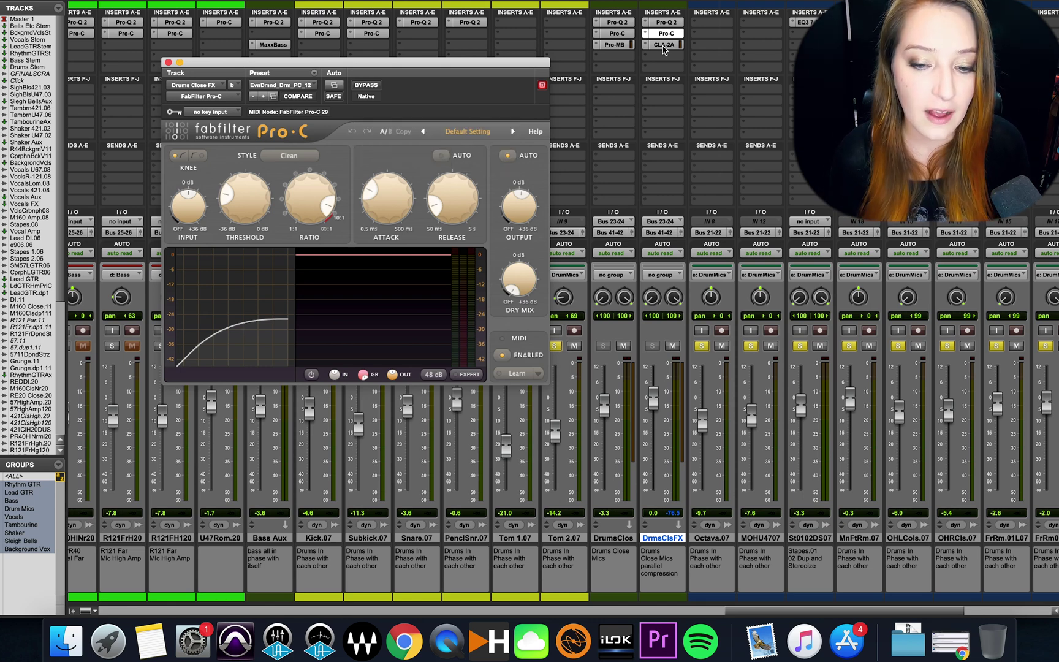
{"action": "left_click", "coordinate": [663, 44]}
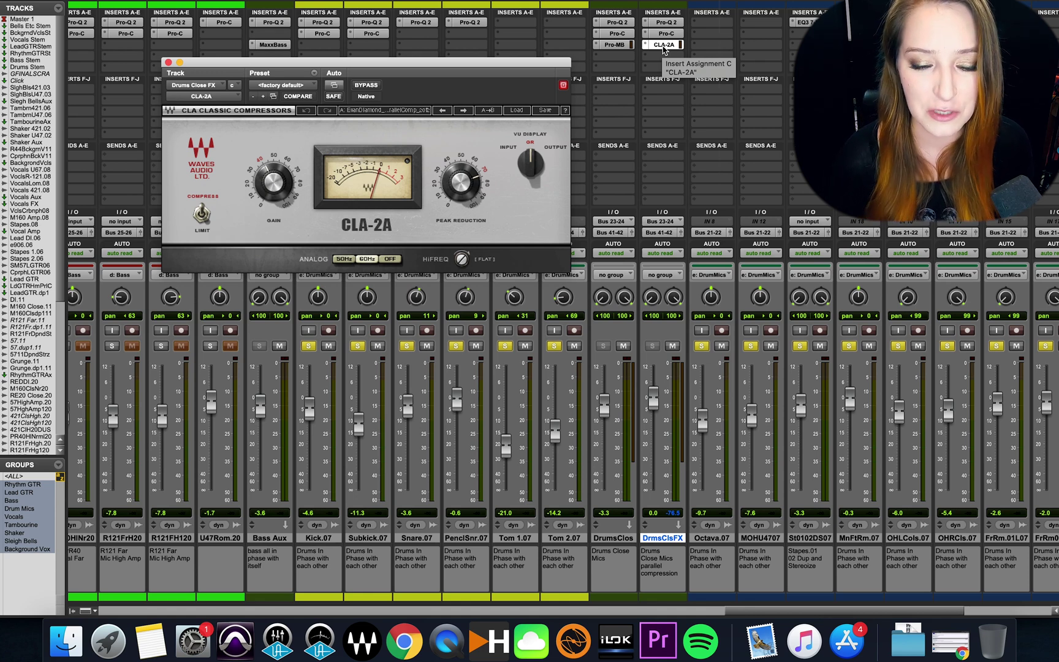
{"action": "left_click", "coordinate": [168, 63]}
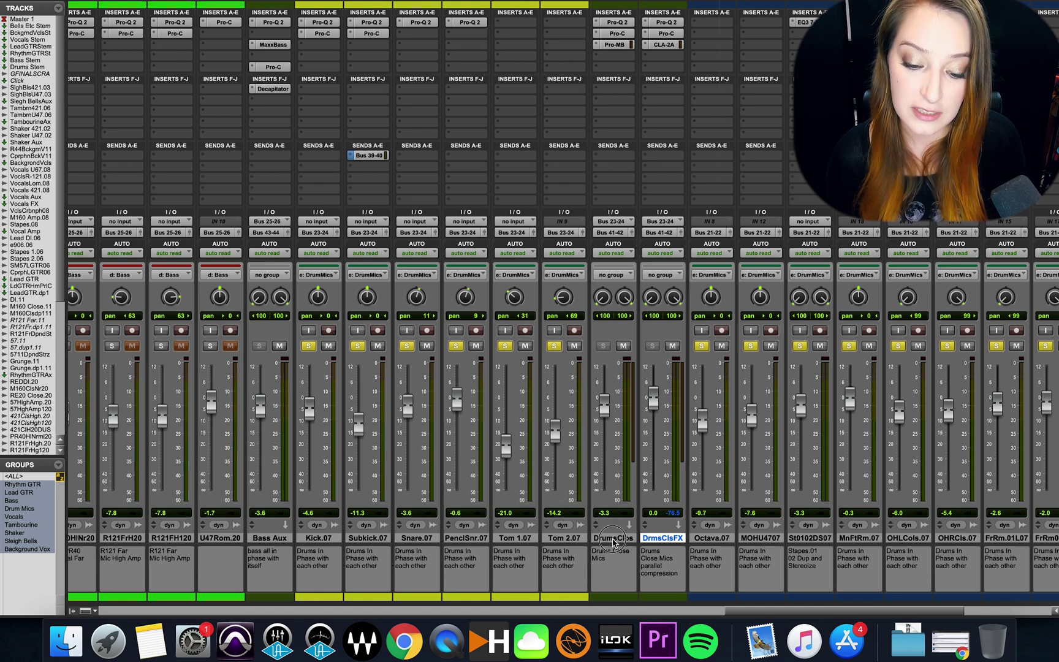
{"action": "left_click", "coordinate": [613, 539]}
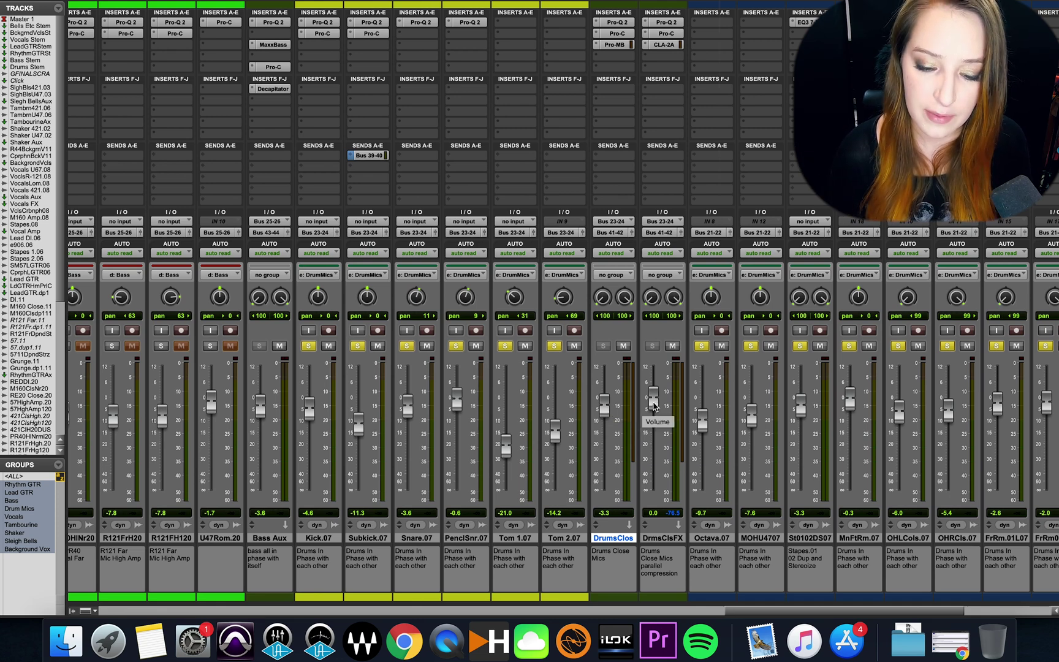
{"action": "left_click", "coordinate": [661, 540]}
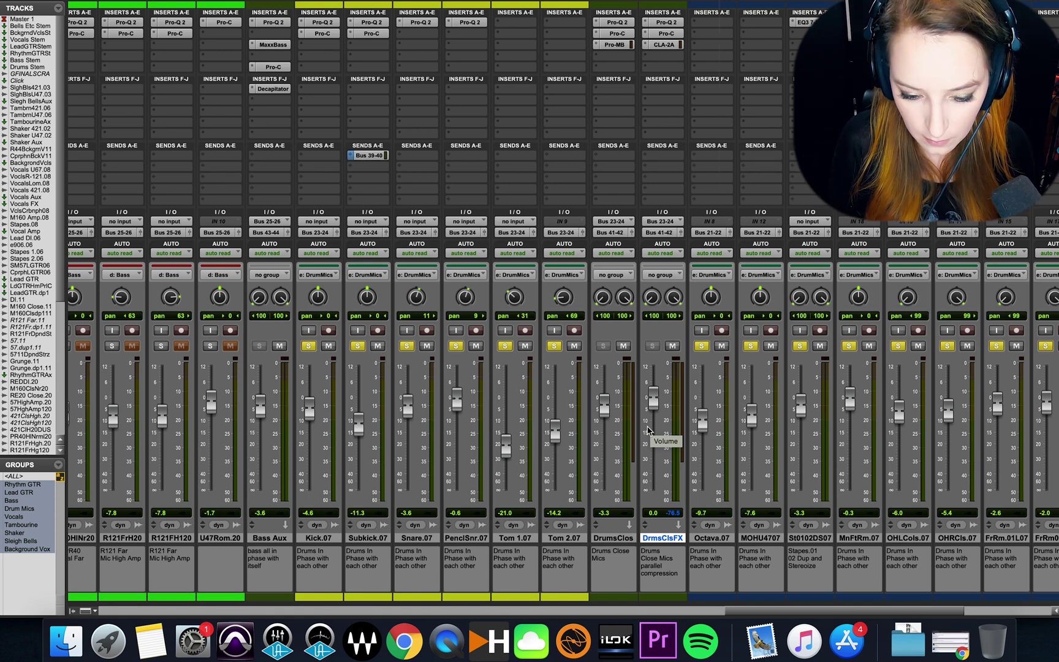
- Set the playback start at about bar 43 on the Drums Room track and show the mixer for listening to the drums
{"action": "key", "text": "super+equal"}
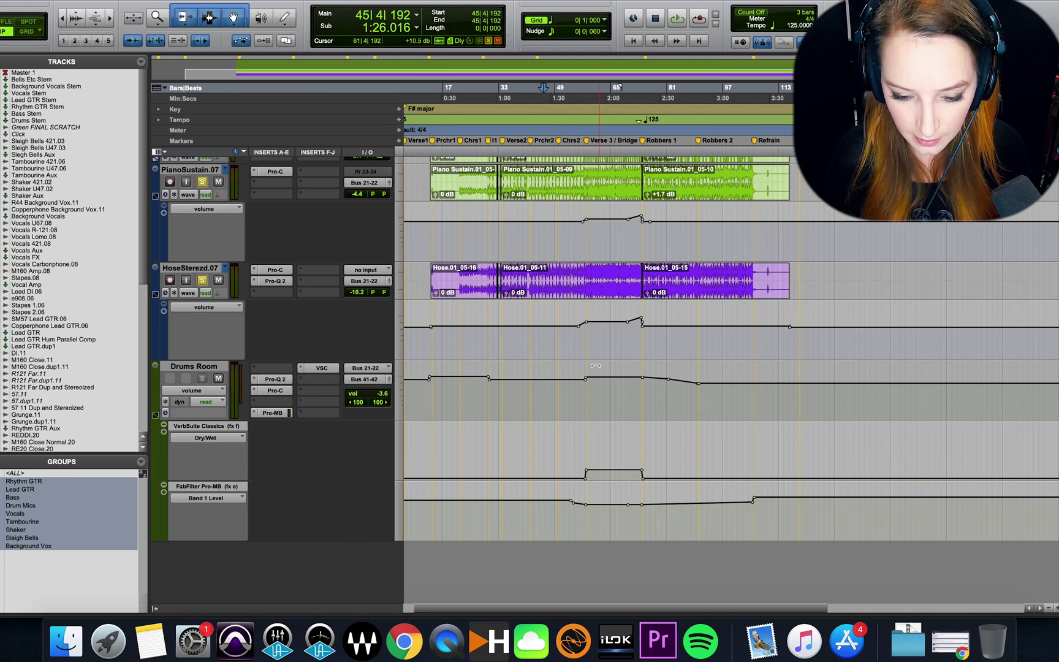
{"action": "left_click", "coordinate": [550, 382]}
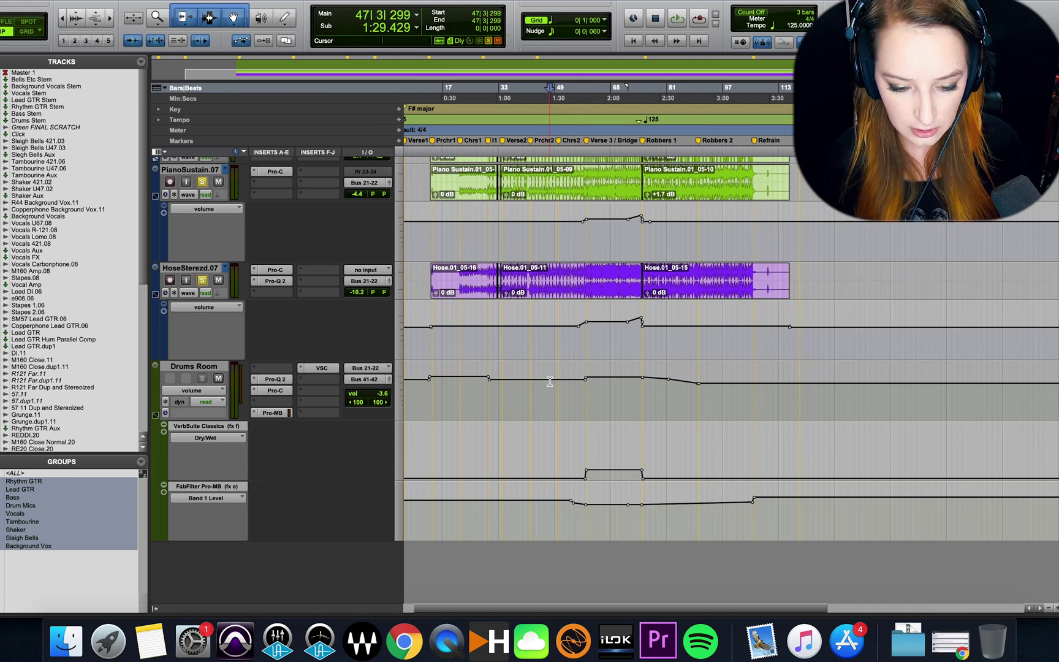
{"action": "left_click", "coordinate": [537, 387]}
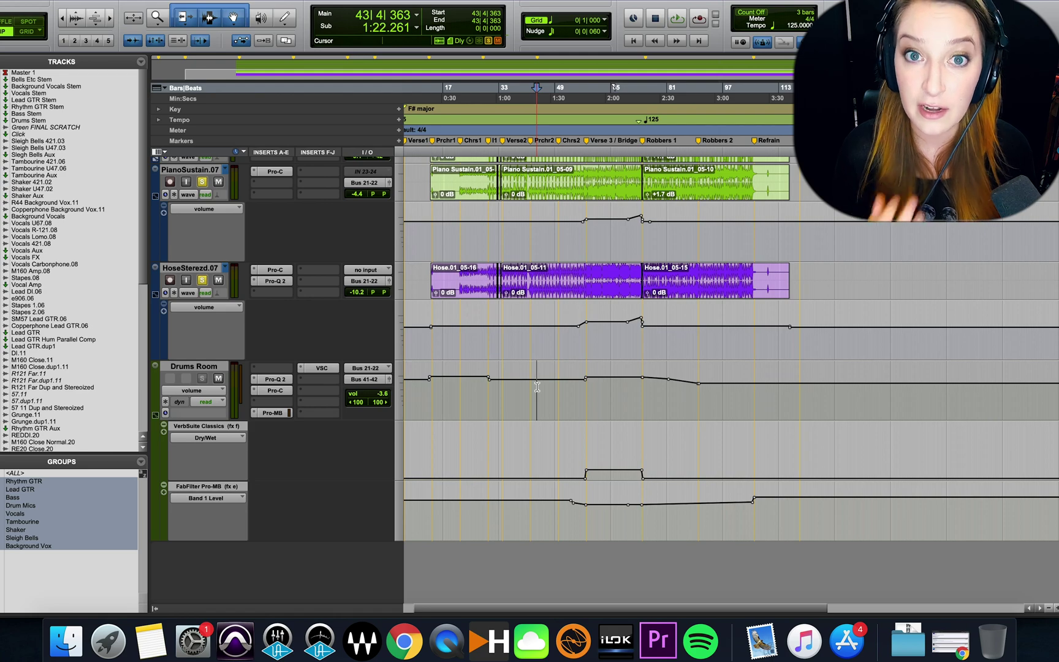
{"action": "key", "text": "super+equal"}
{"action": "scroll", "coordinate": [696, 412], "scroll_direction": "left", "scroll_amount": 2}
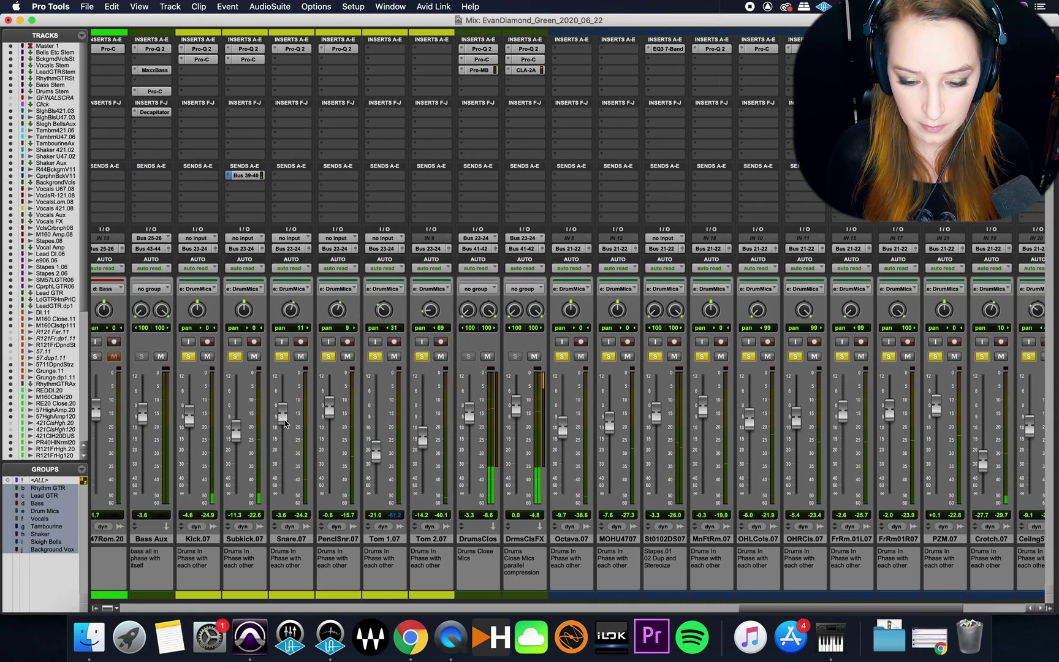
{"action": "key", "text": "super+equal"}
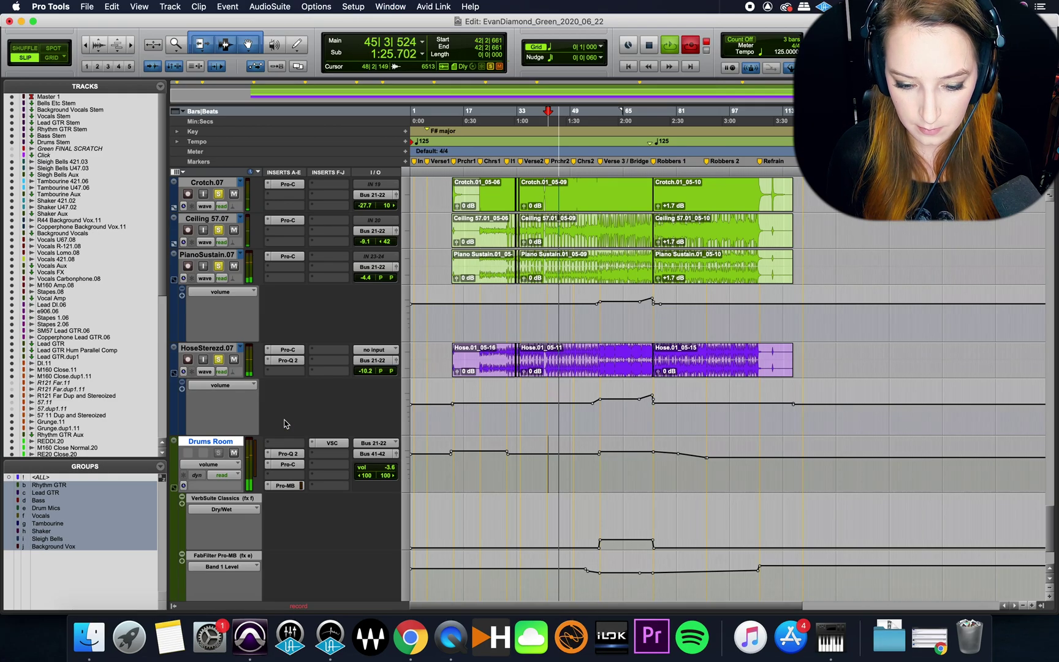
{"action": "key", "text": "super+equal"}
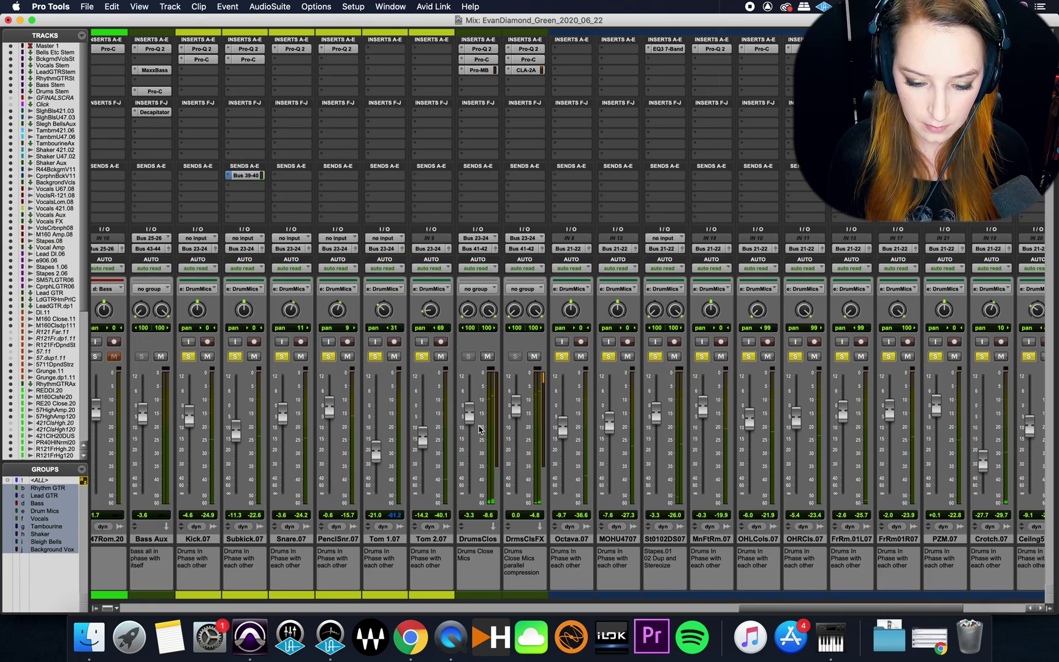
- Pull the Drums Close FX fader fully down several times during playback to compare the drums with and without parallel compression
{"action": "left_click_drag", "start_coordinate": [515, 411], "coordinate": [514, 507]}
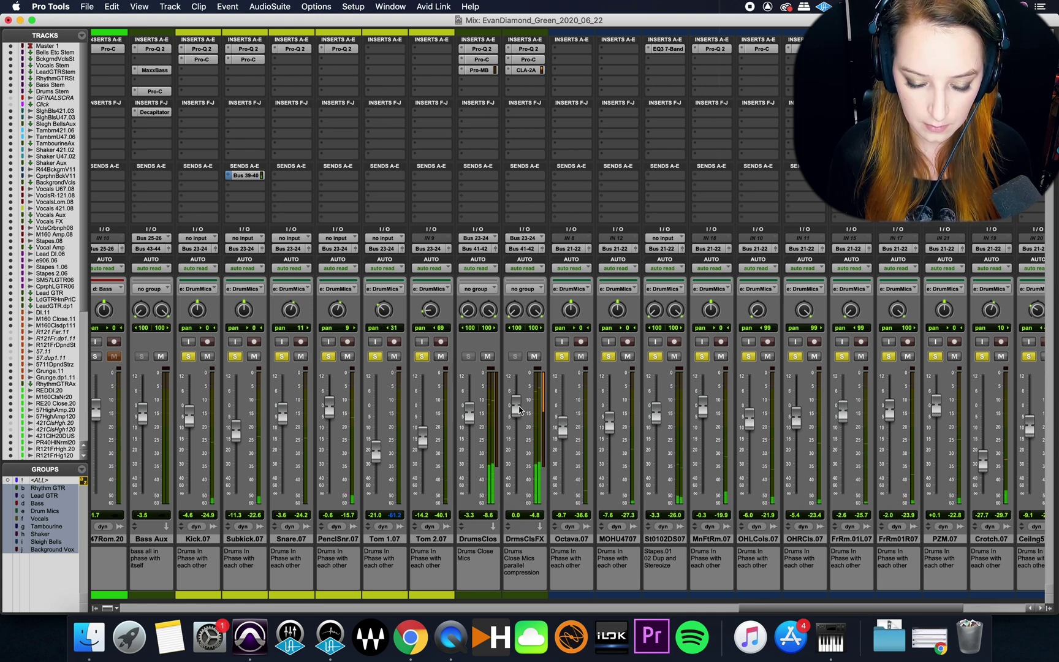
{"action": "left_click_drag", "start_coordinate": [516, 407], "coordinate": [513, 515]}
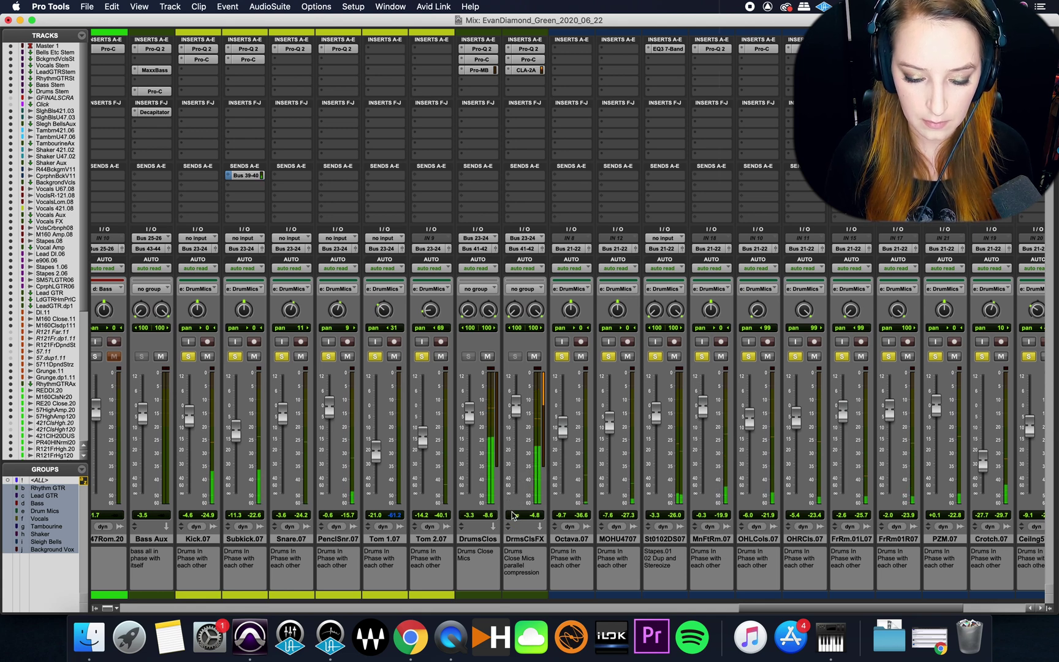
{"action": "left_click_drag", "start_coordinate": [517, 408], "coordinate": [519, 514]}
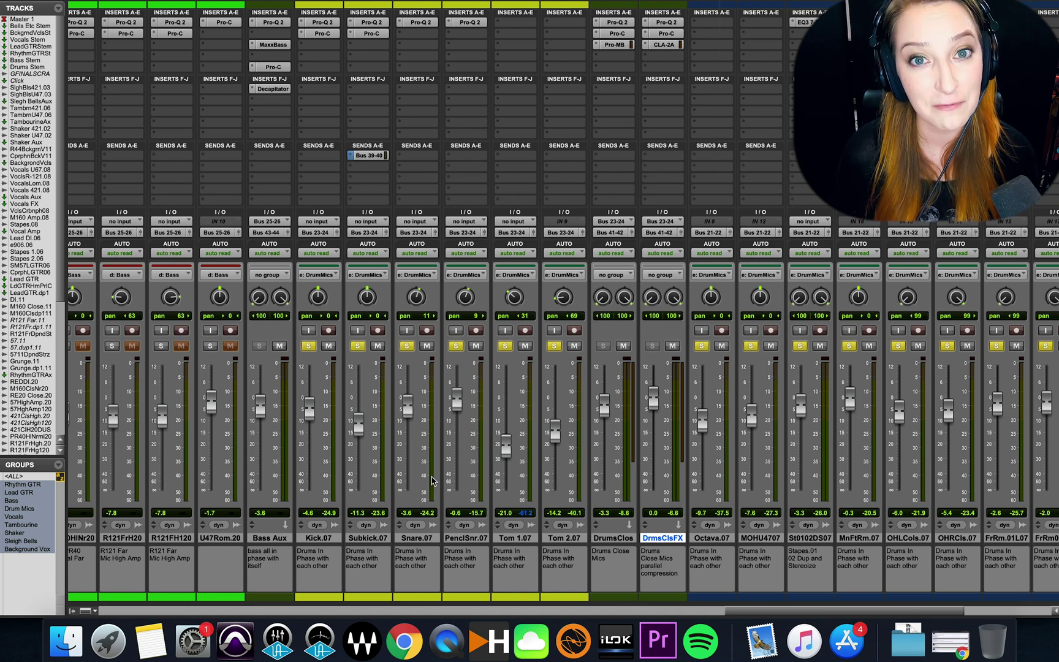
{"action": "left_click", "coordinate": [622, 541]}
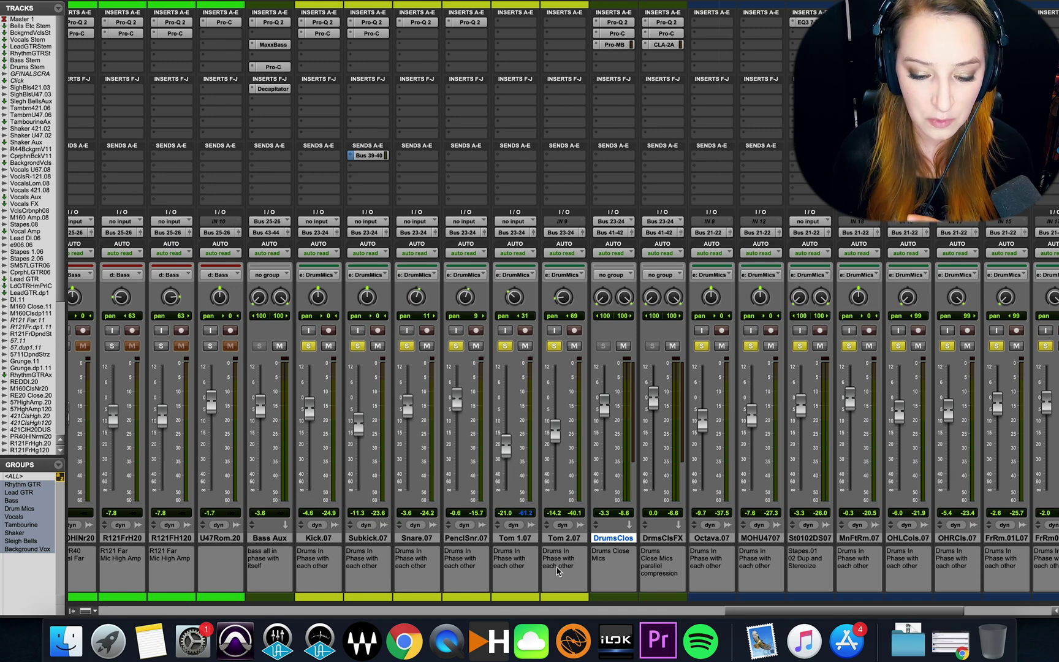
{"action": "left_click", "coordinate": [563, 539]}
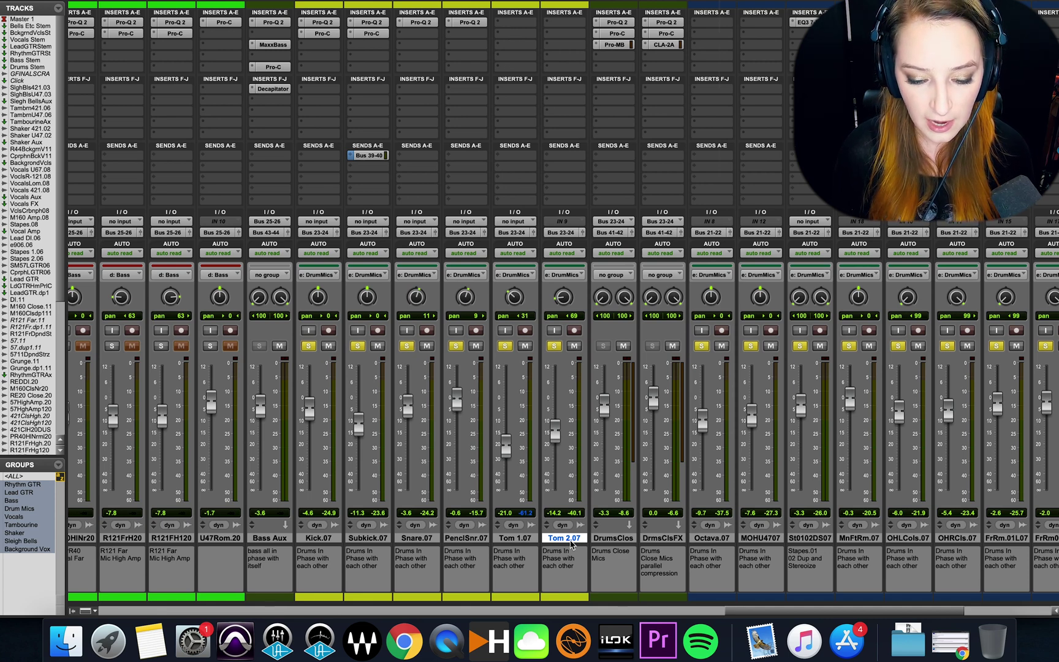
{"action": "left_click", "coordinate": [515, 539]}
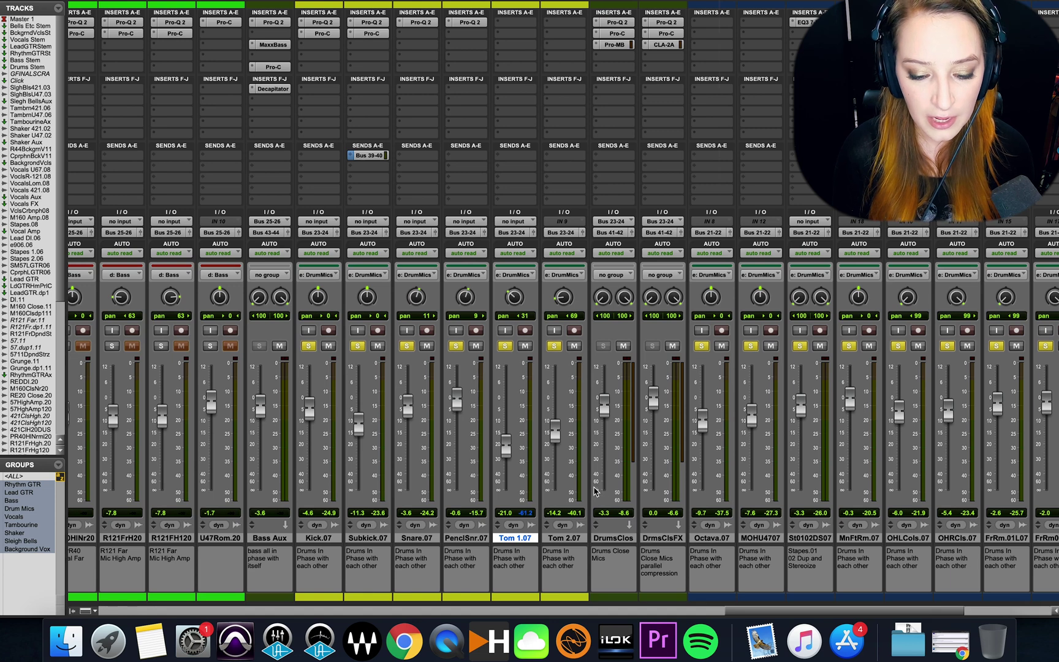
{"action": "left_click", "coordinate": [574, 539]}
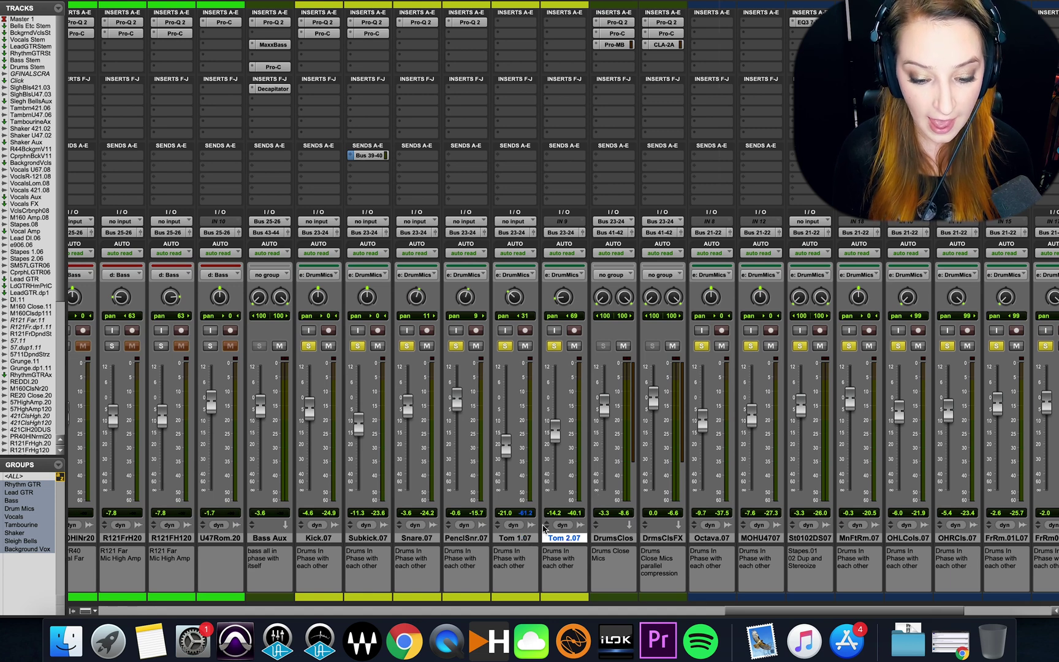
{"action": "left_click", "coordinate": [515, 539]}
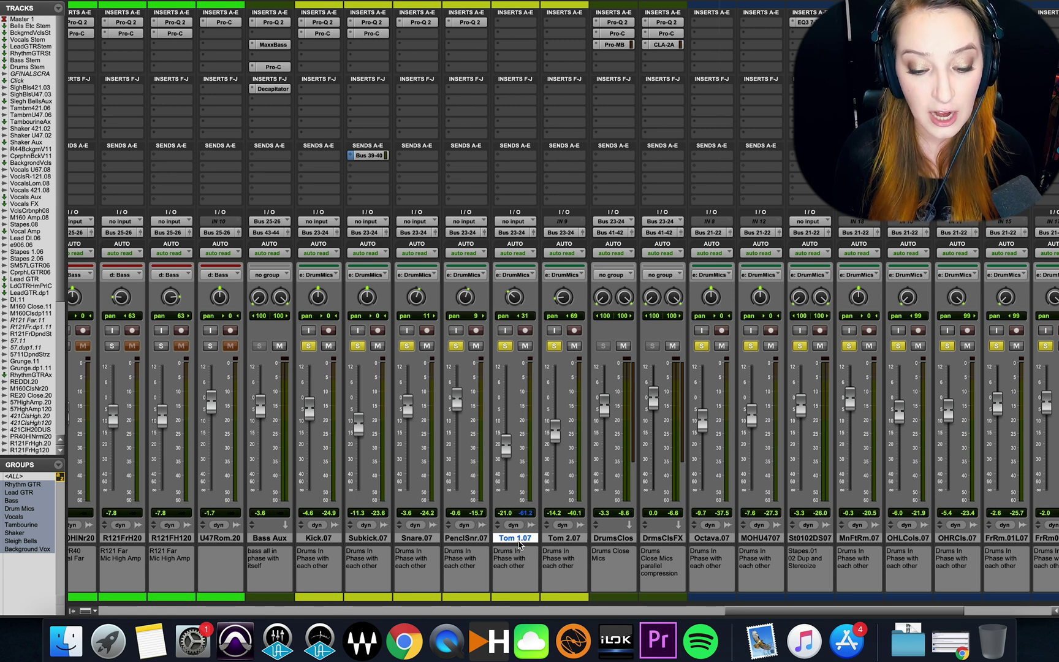
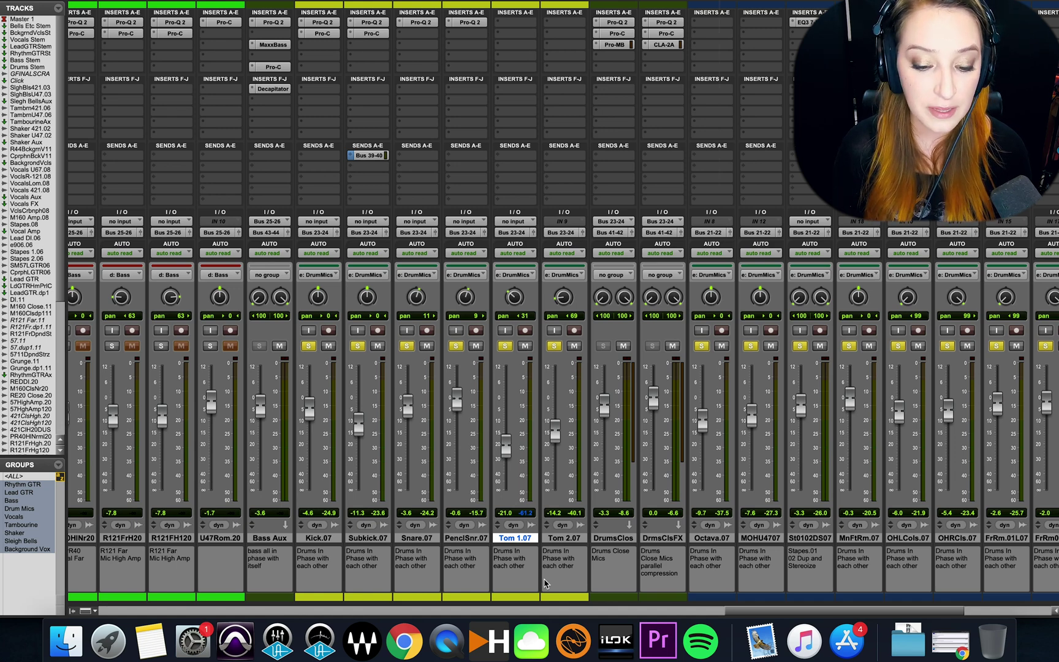
{"action": "left_click", "coordinate": [558, 539]}
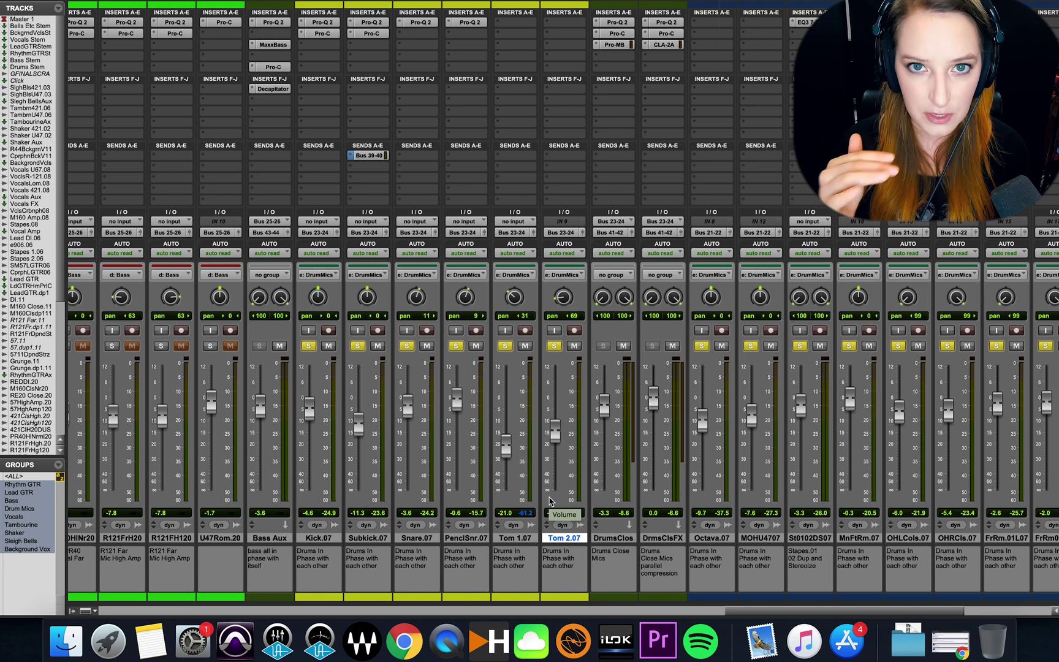
{"action": "left_click", "coordinate": [514, 539]}
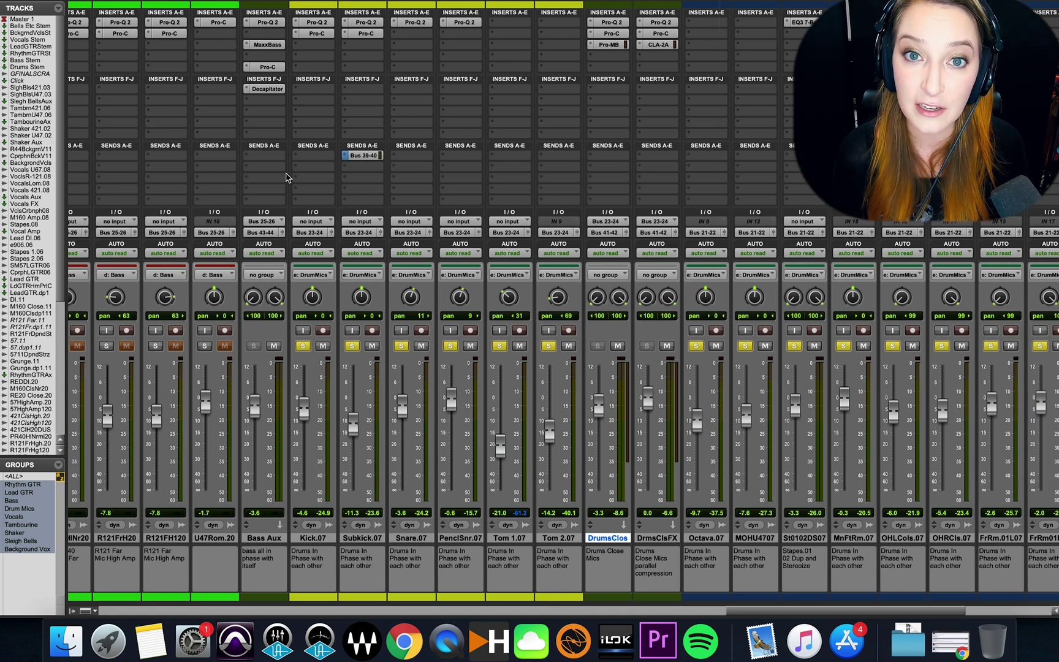
- Add a pre-fader send from the Kick track to Bus 65-66 (Stereo) with its level at 0.0 dB
{"action": "left_click", "coordinate": [310, 540]}
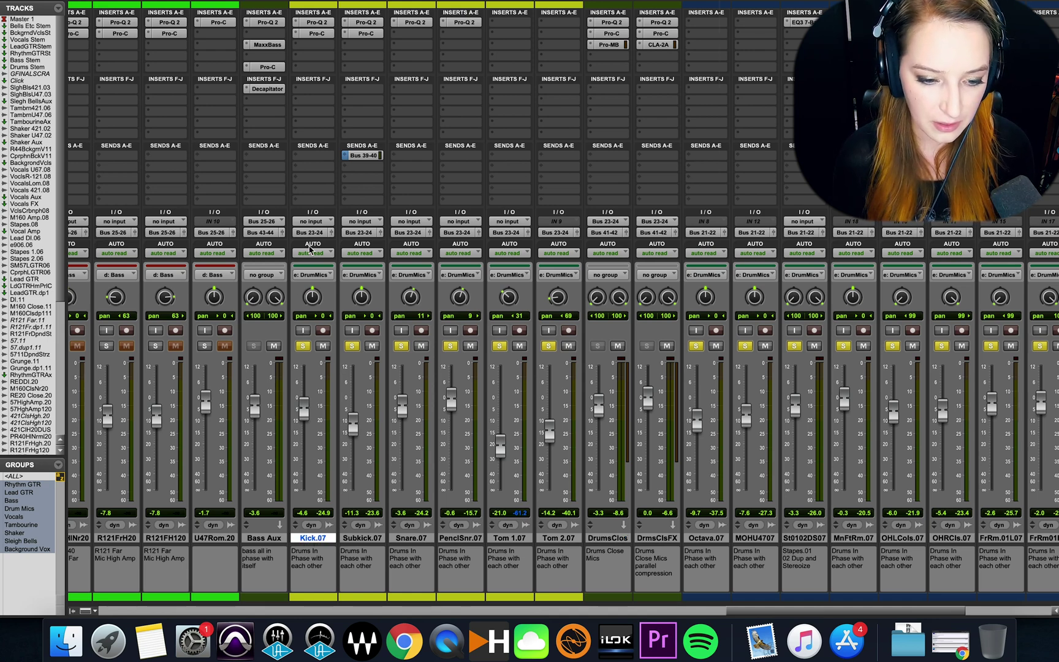
{"action": "left_click", "coordinate": [303, 159]}
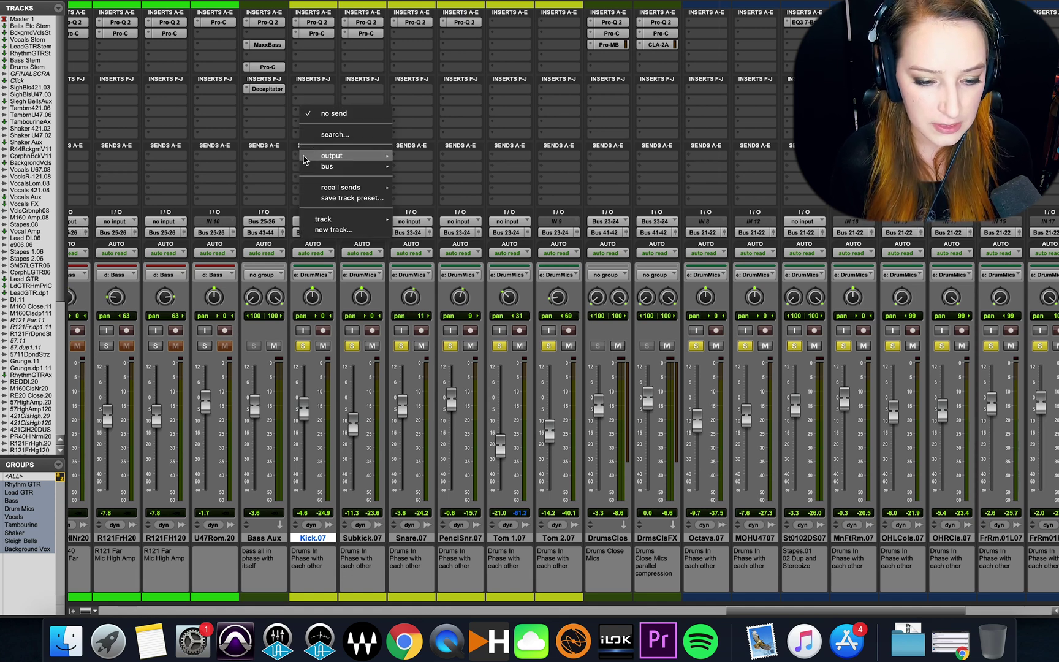
{"action": "mouse_move", "coordinate": [328, 167]}
{"action": "scroll", "coordinate": [448, 307], "scroll_direction": "down", "scroll_amount": 20}
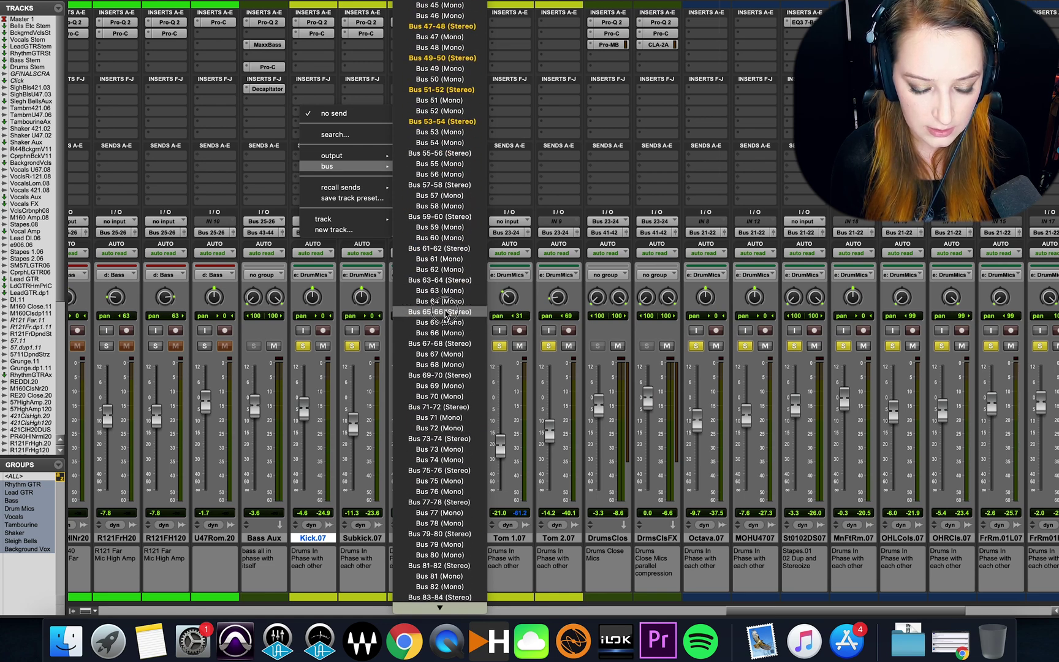
{"action": "left_click", "coordinate": [439, 312]}
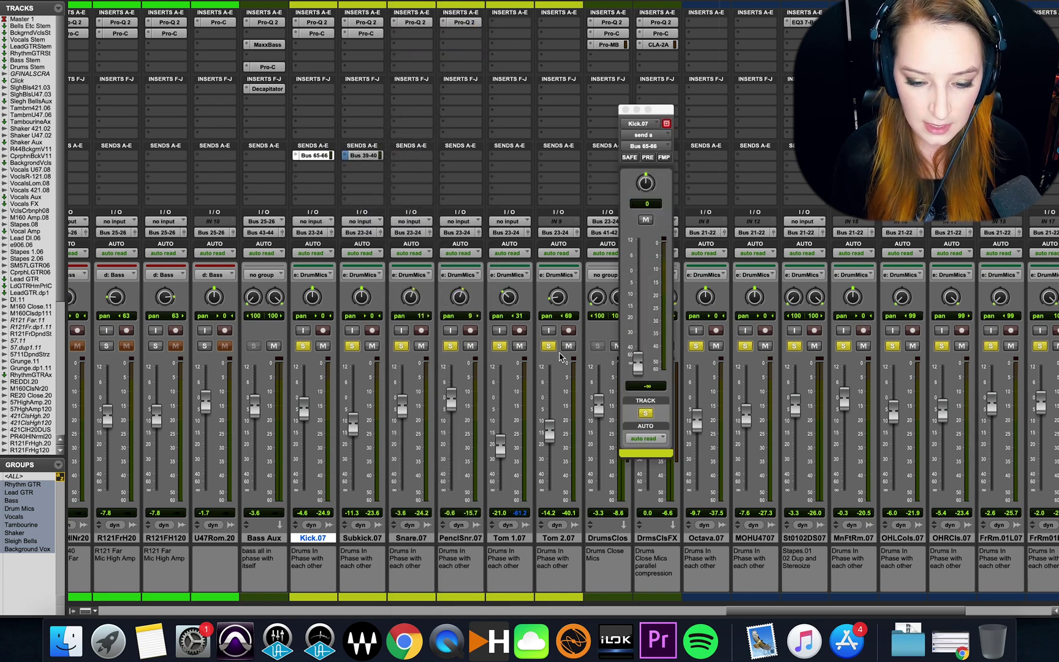
{"action": "left_click", "coordinate": [637, 362], "text": "alt"}
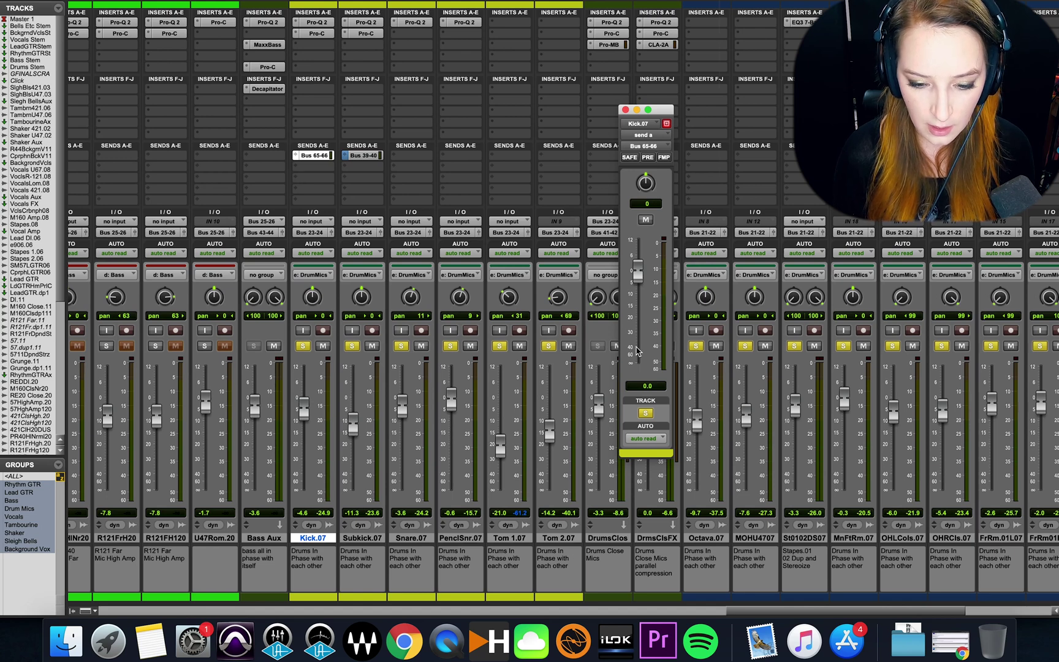
{"action": "left_click", "coordinate": [653, 159]}
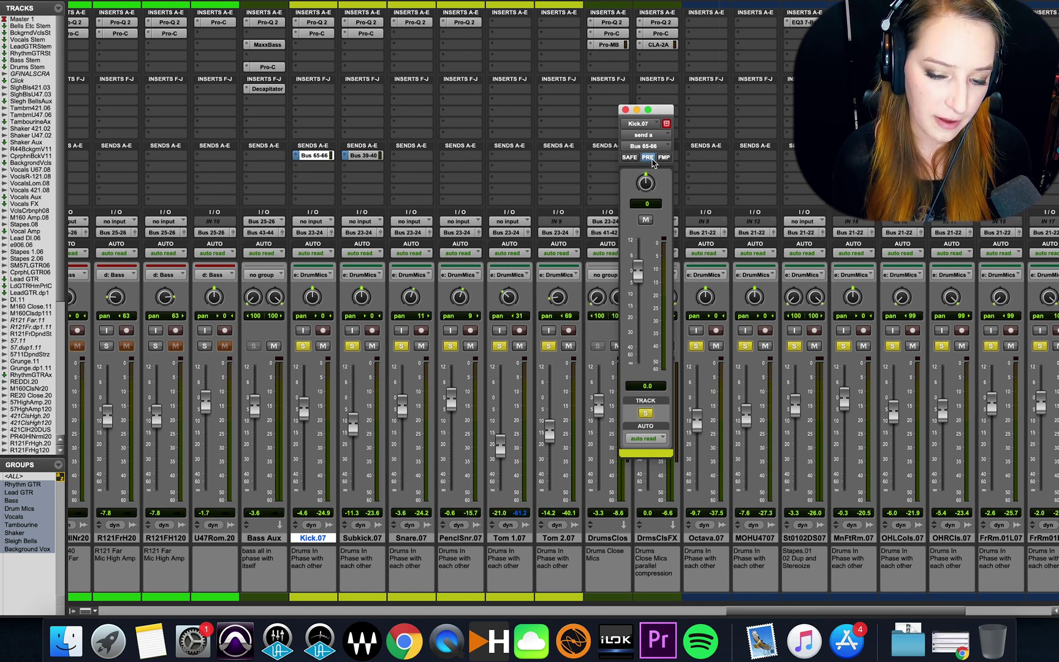
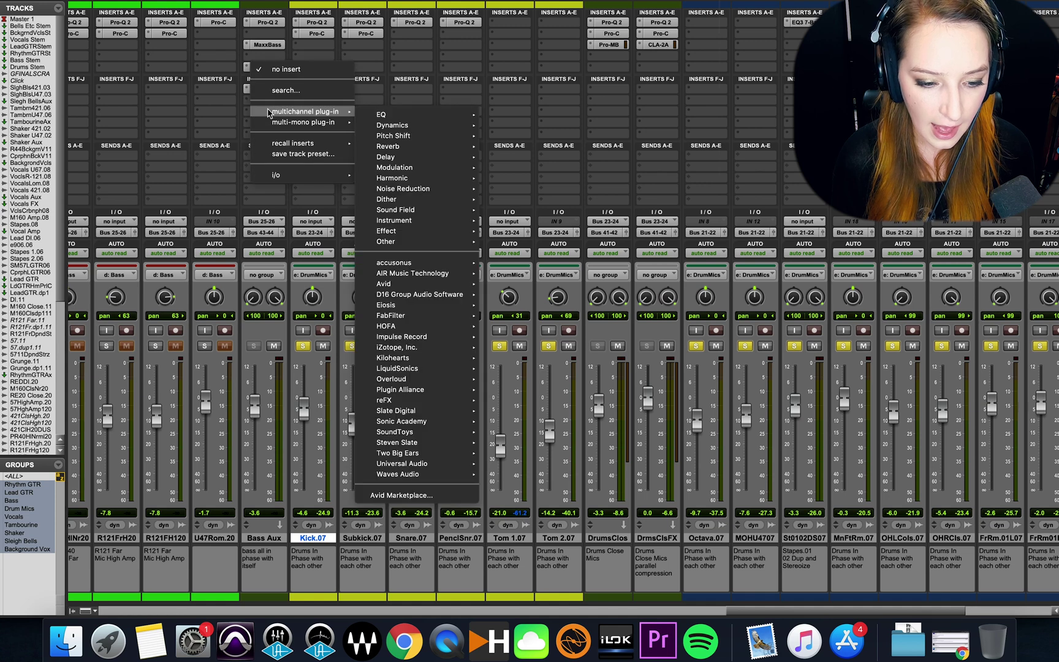
- Insert the stereo Dyn3 Compressor/Limiter on the Bass Aux track and enable its external side-chain key
{"action": "mouse_move", "coordinate": [409, 126]}
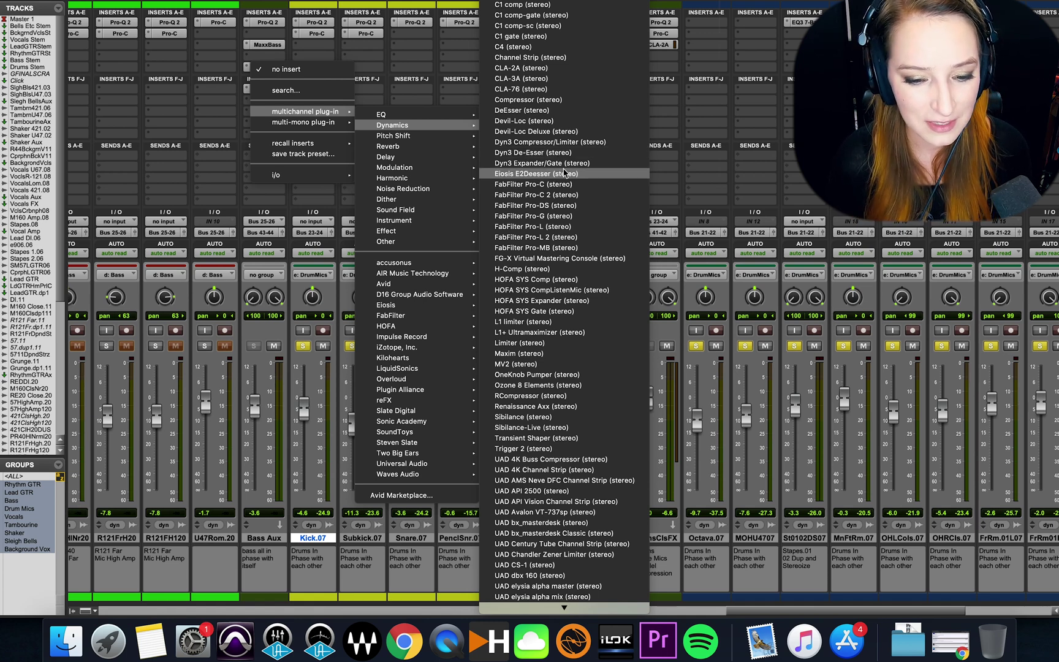
{"action": "left_click", "coordinate": [534, 143]}
{"action": "left_click_drag", "start_coordinate": [325, 62], "coordinate": [559, 54]}
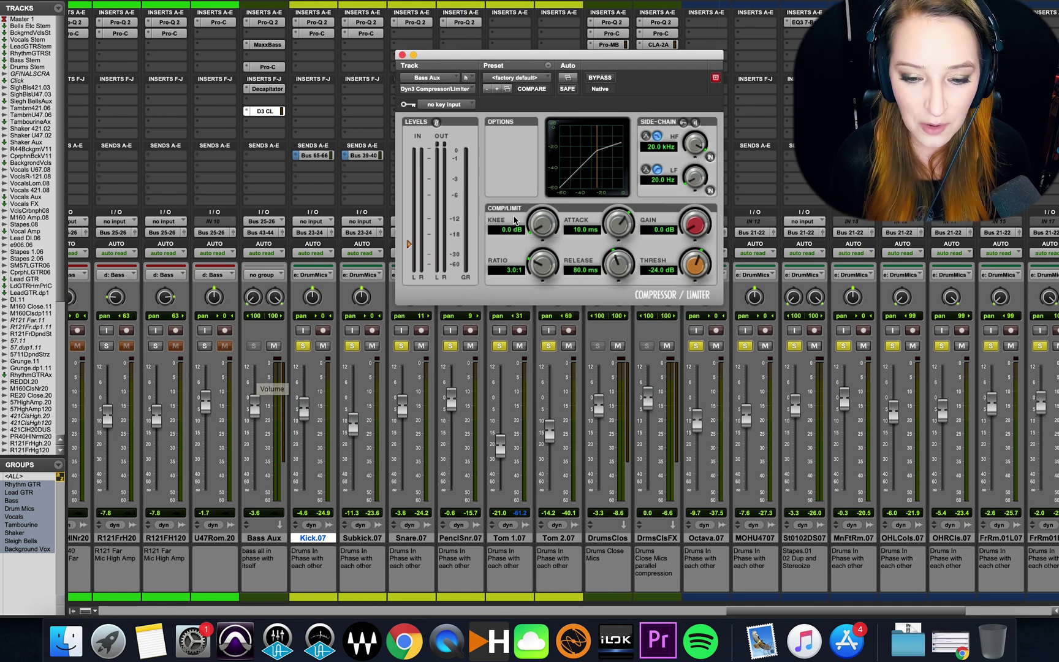
{"action": "left_click", "coordinate": [684, 123]}
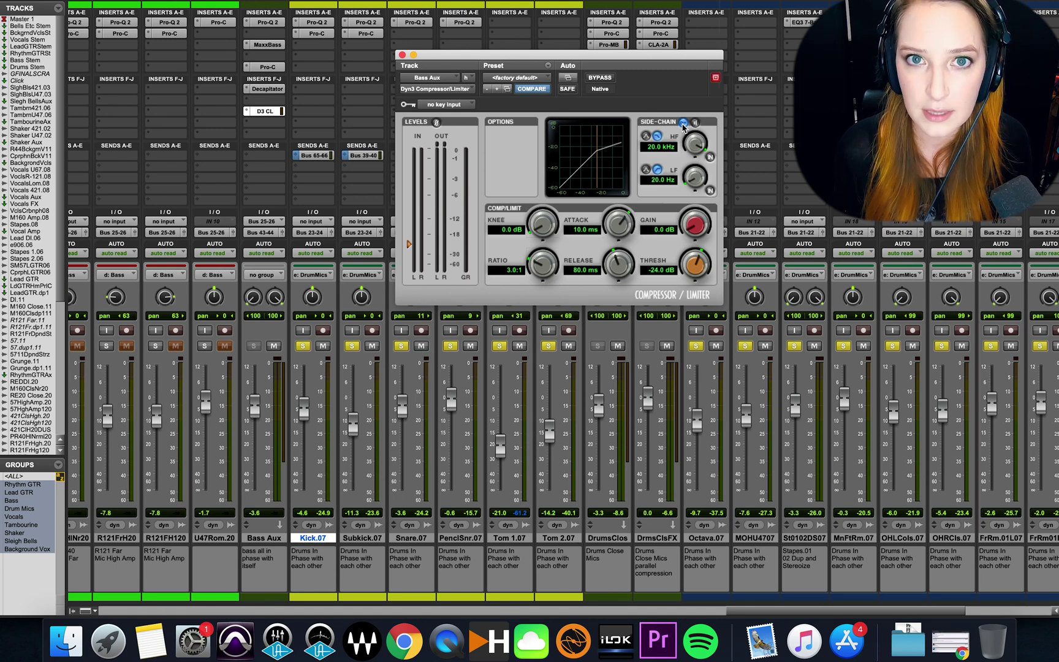
- Set the compressor's key input to Bus 65 (Mono) and lower its threshold to -25.4 dB
{"action": "left_click", "coordinate": [431, 105]}
{"action": "left_click", "coordinate": [405, 106]}
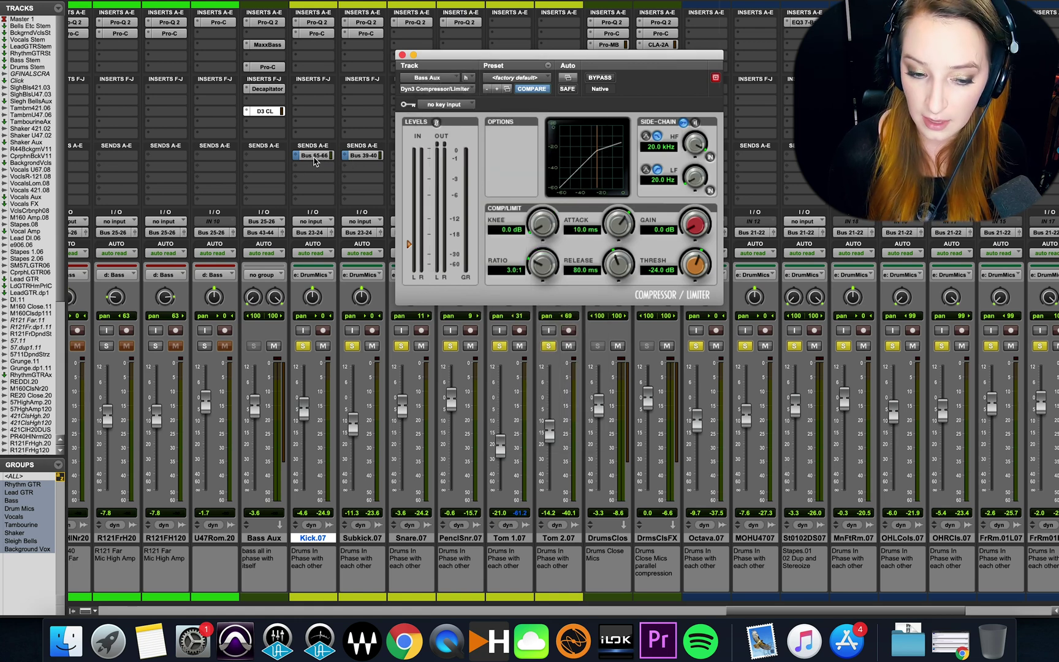
{"action": "left_click", "coordinate": [445, 105]}
{"action": "mouse_move", "coordinate": [453, 117]}
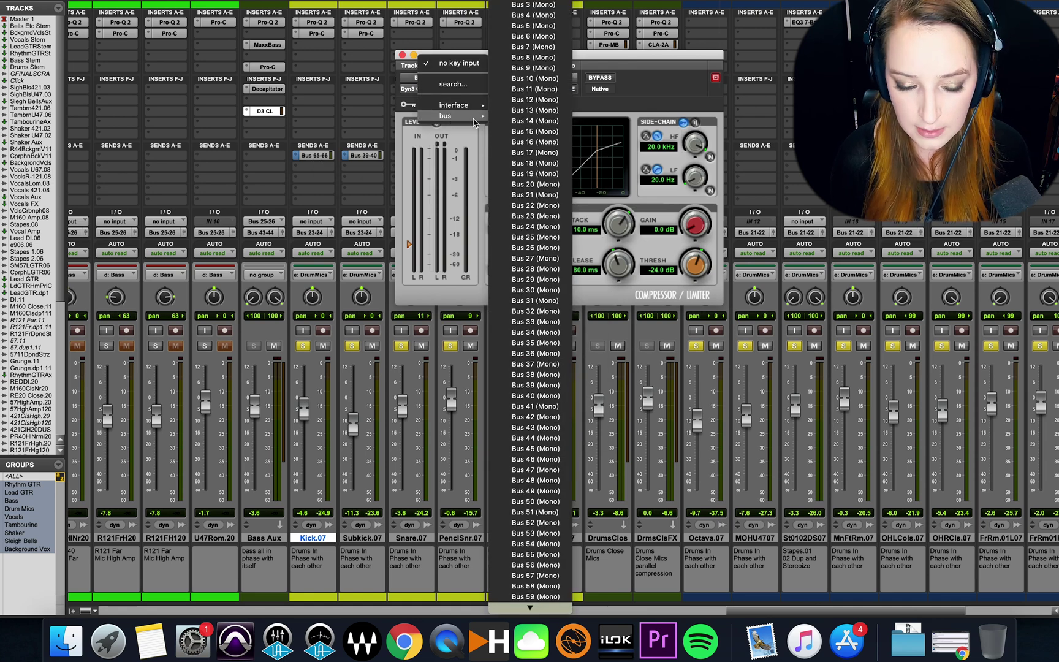
{"action": "scroll", "coordinate": [542, 224], "scroll_direction": "down", "scroll_amount": 10}
{"action": "scroll", "coordinate": [542, 223], "scroll_direction": "down", "scroll_amount": 3}
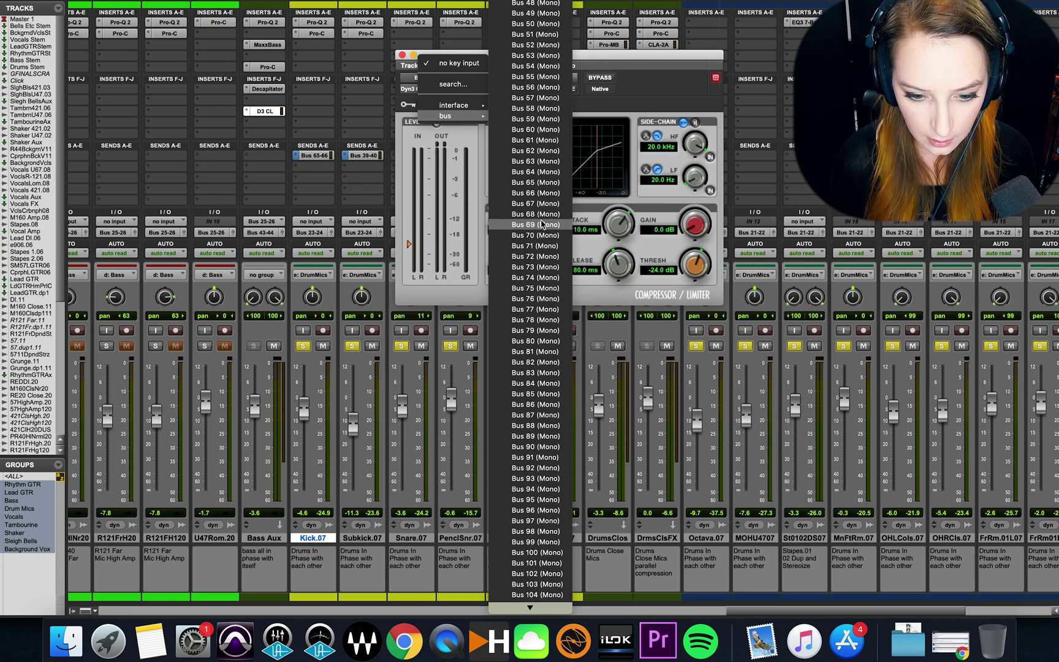
{"action": "left_click", "coordinate": [537, 182]}
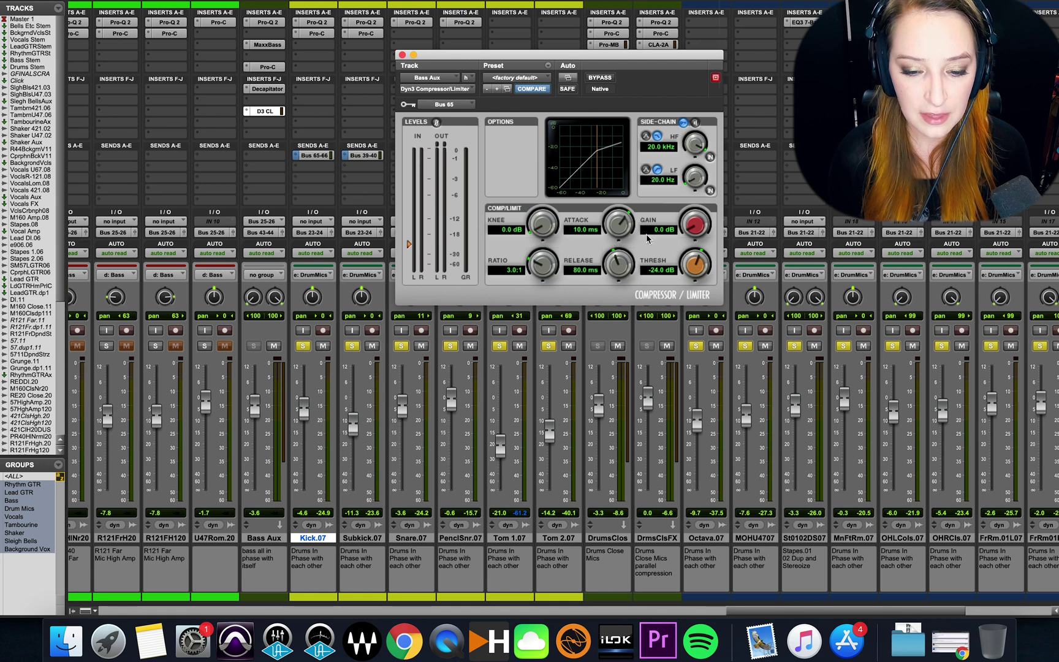
{"action": "left_click_drag", "start_coordinate": [694, 260], "coordinate": [693, 271]}
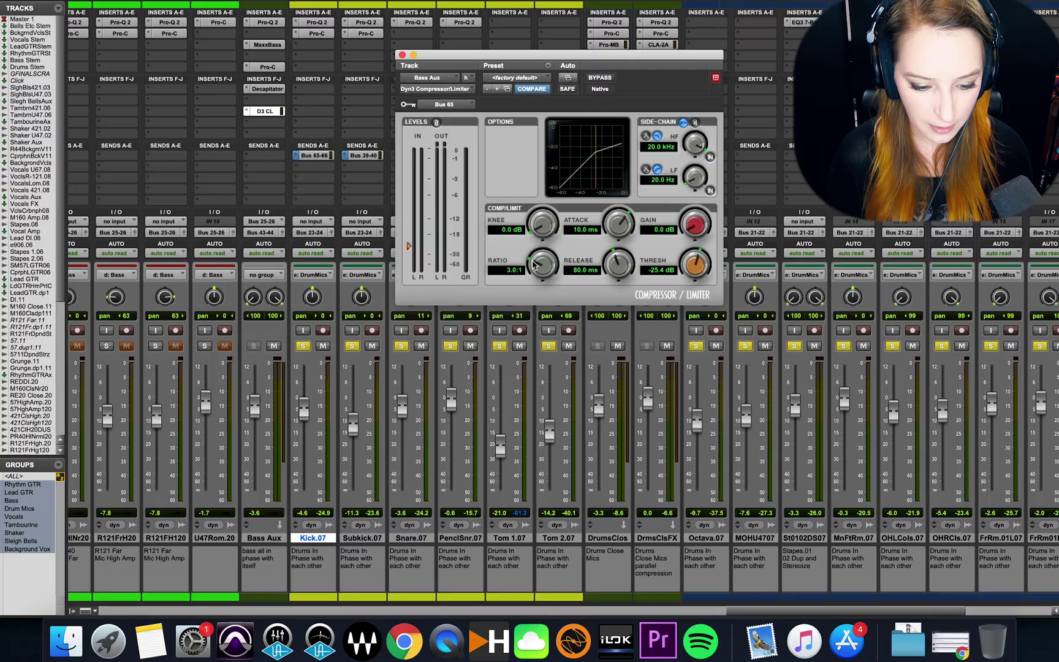
- Remove the Dyn3 Compressor/Limiter insert from Bass Aux with its window closed, and have the drum mic tracks soloed again
{"action": "left_click", "coordinate": [450, 345], "text": "alt"}
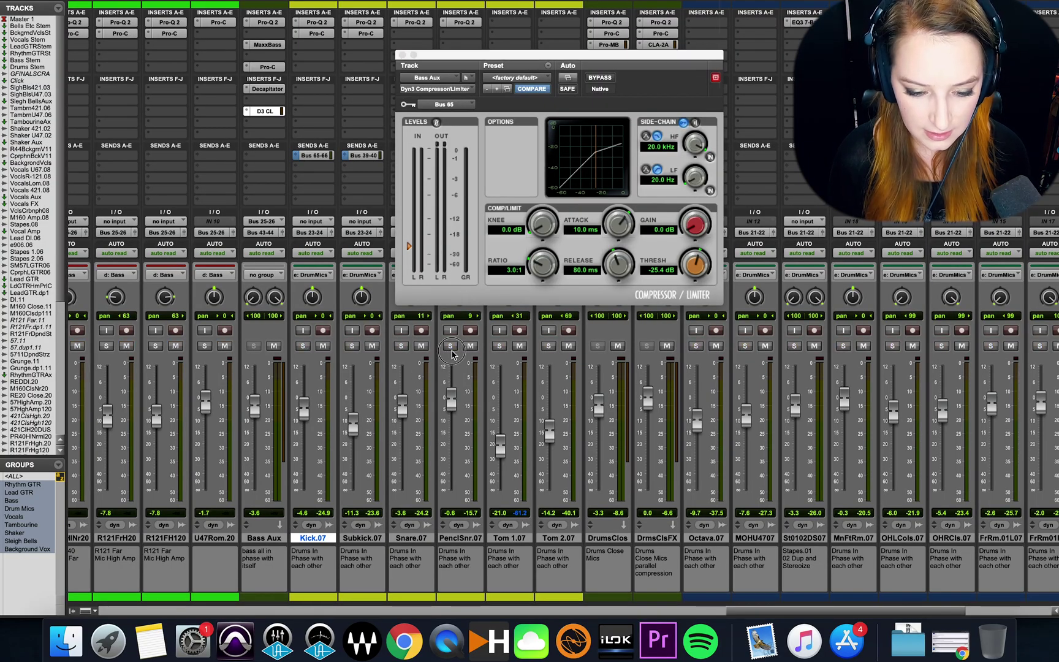
{"action": "left_click", "coordinate": [249, 112]}
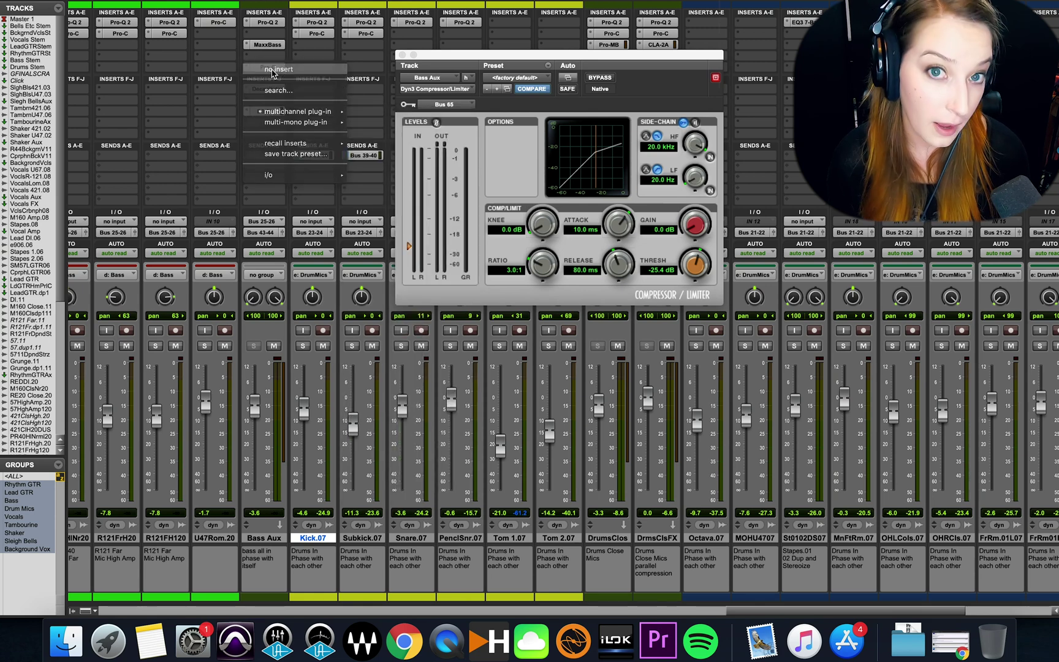
{"action": "left_click", "coordinate": [275, 70]}
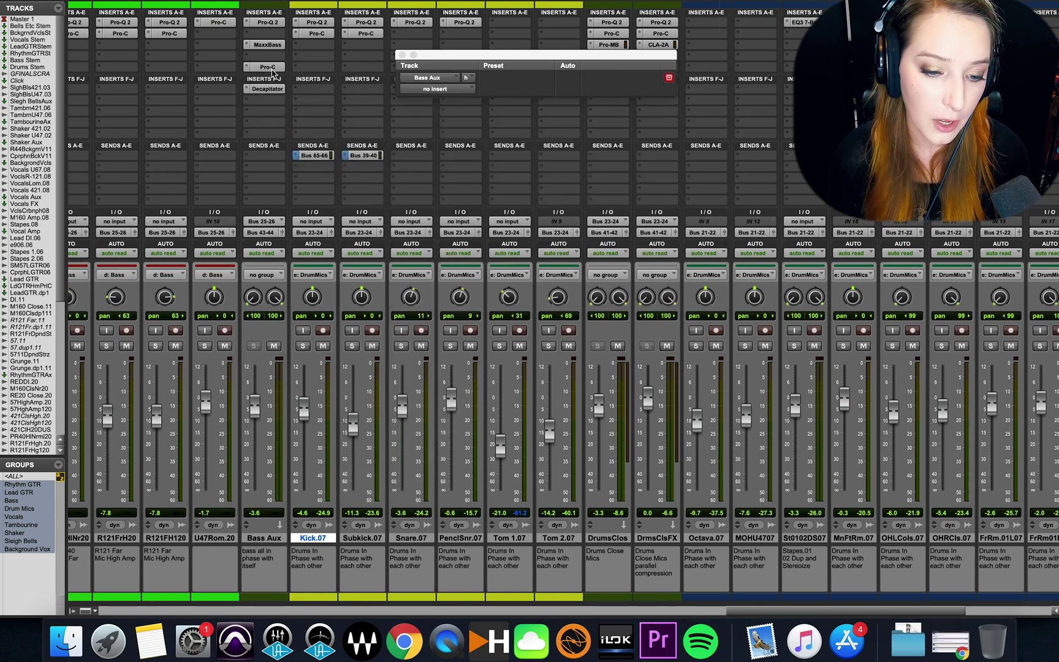
{"action": "left_click", "coordinate": [402, 55]}
{"action": "key", "text": "shift+s"}
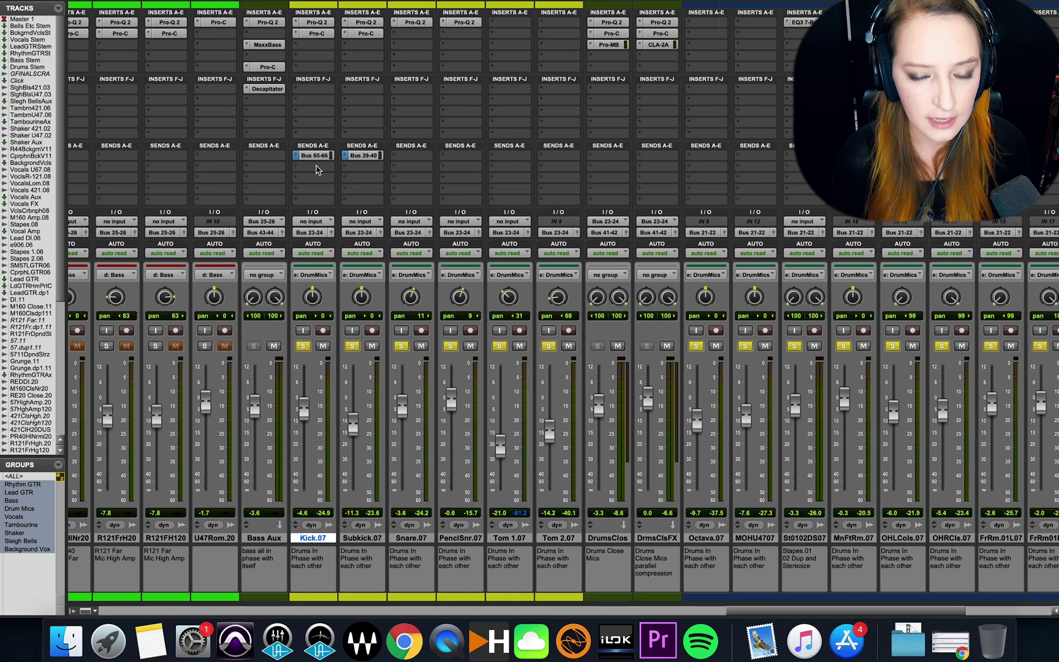